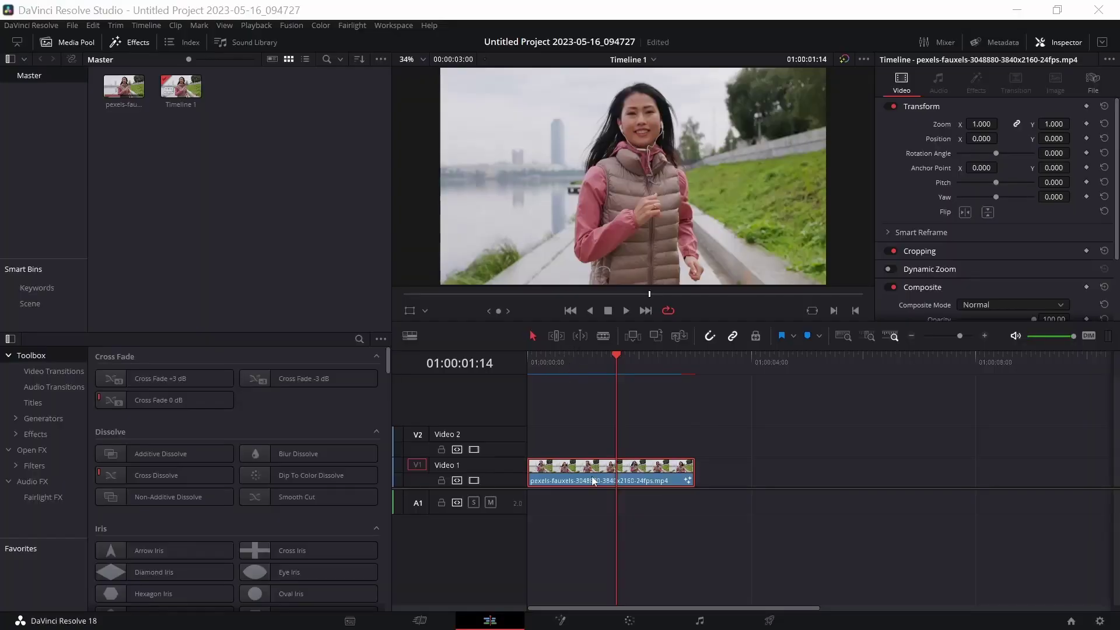
- Play through the running-woman clip and return the playhead to 01:00:01:03
left_click_drag(576, 358, 509, 370)
key("space")
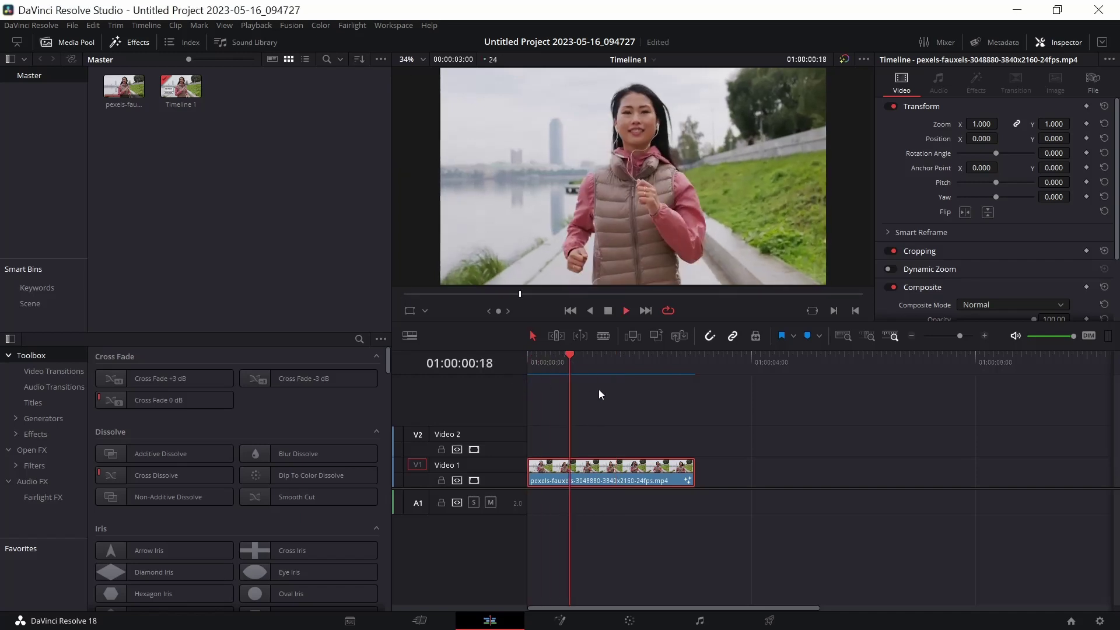
key("space")
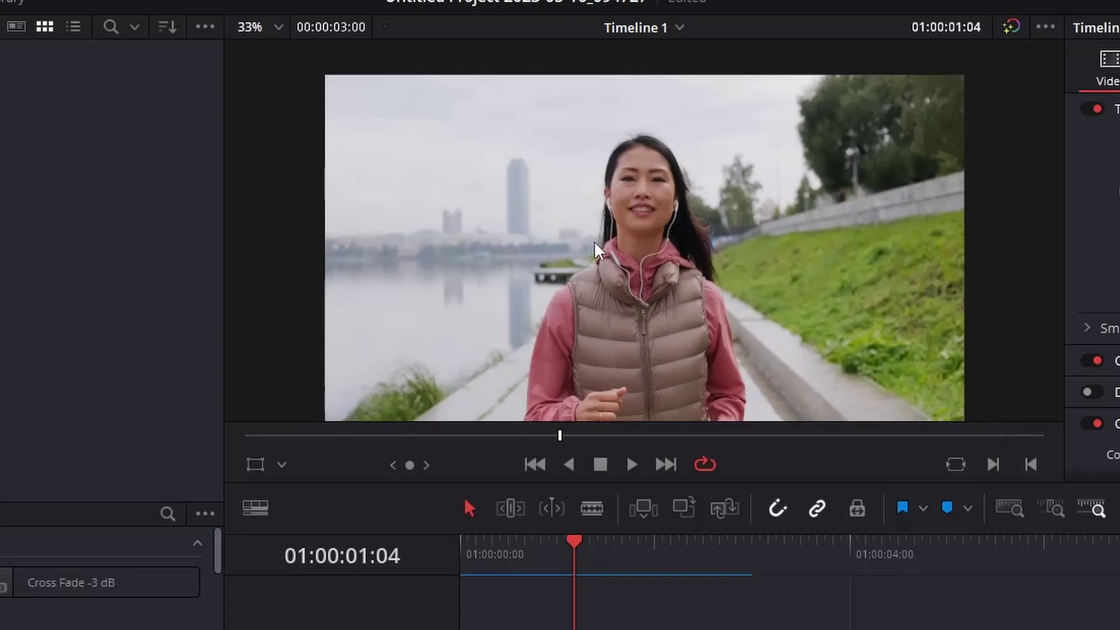
scroll(598, 251, "down", 1)
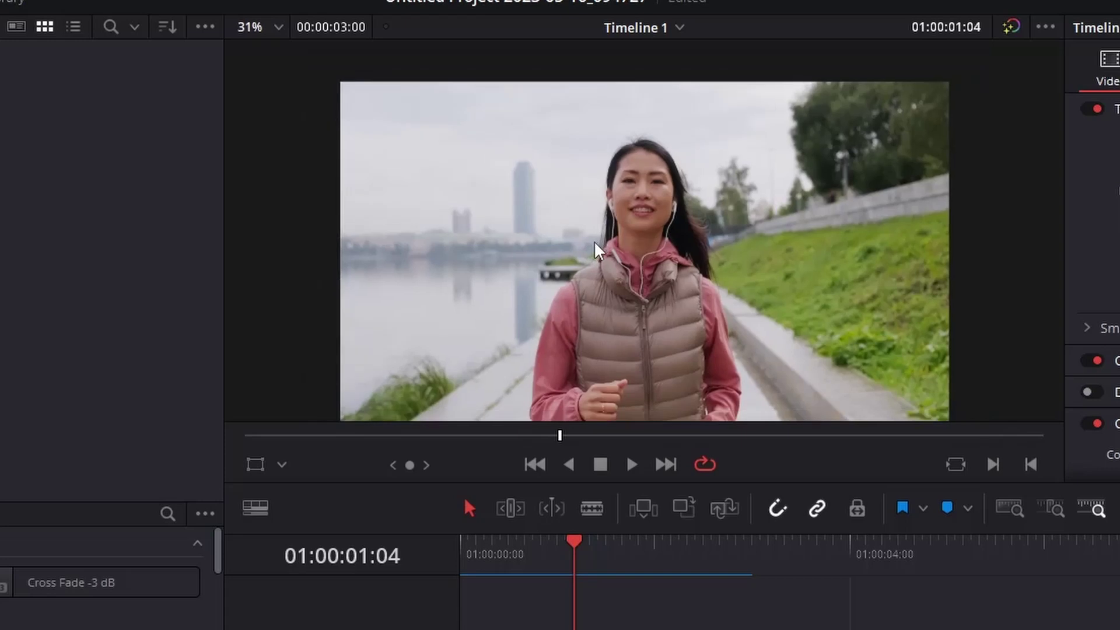
scroll(598, 251, "down", 1)
scroll(605, 260, "up", 2)
scroll(612, 274, "down", 1)
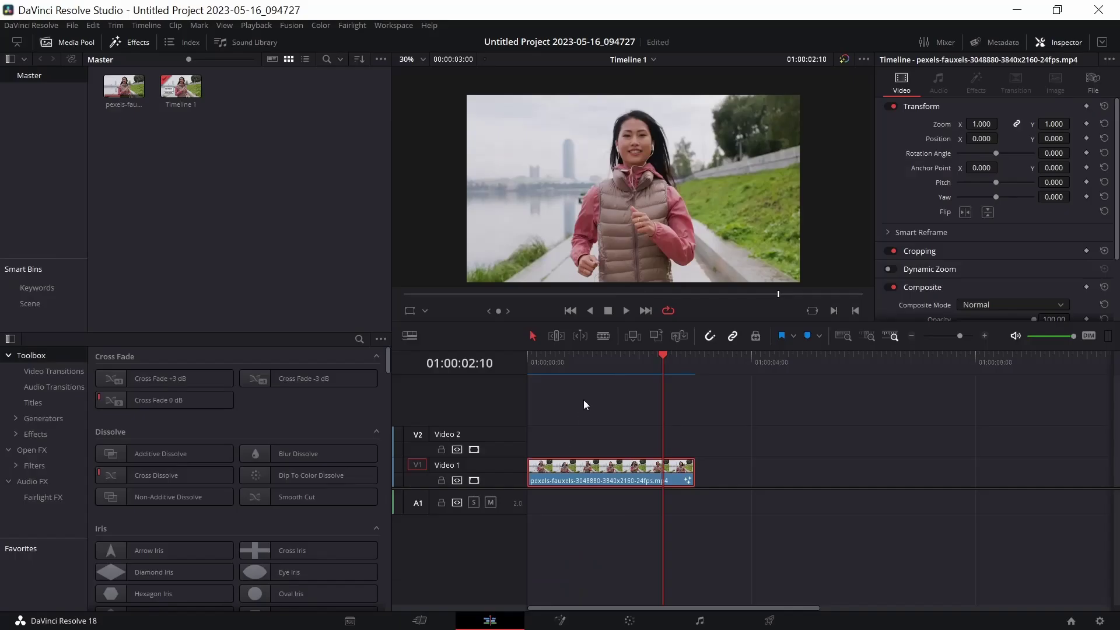
left_click(591, 355)
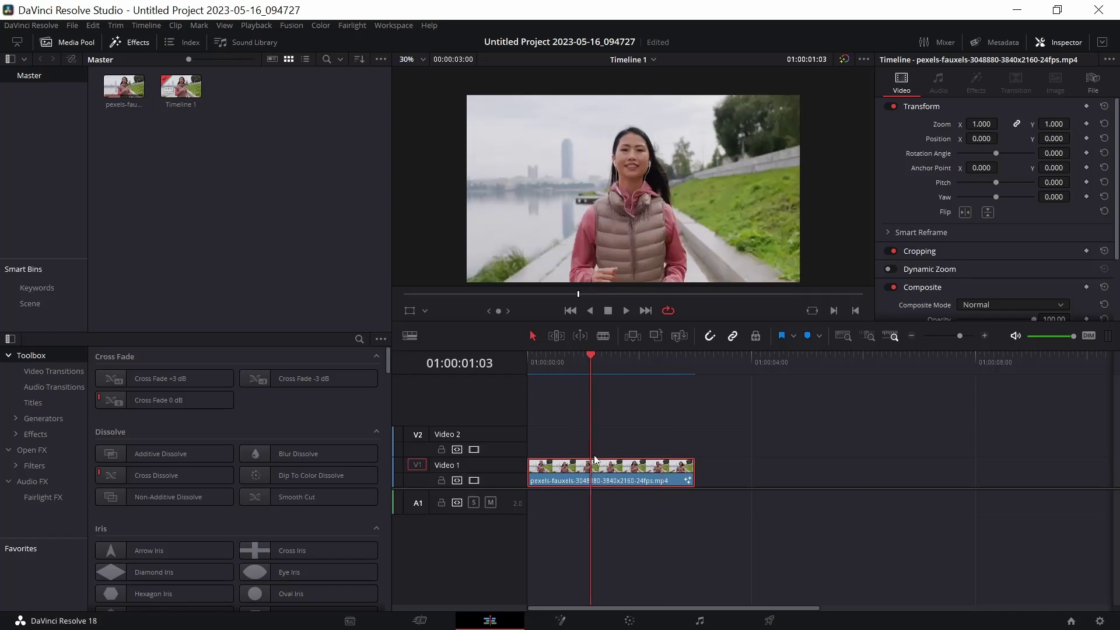
- On the Fusion page, add a Tracker node through the Select Tool search
left_click(560, 621)
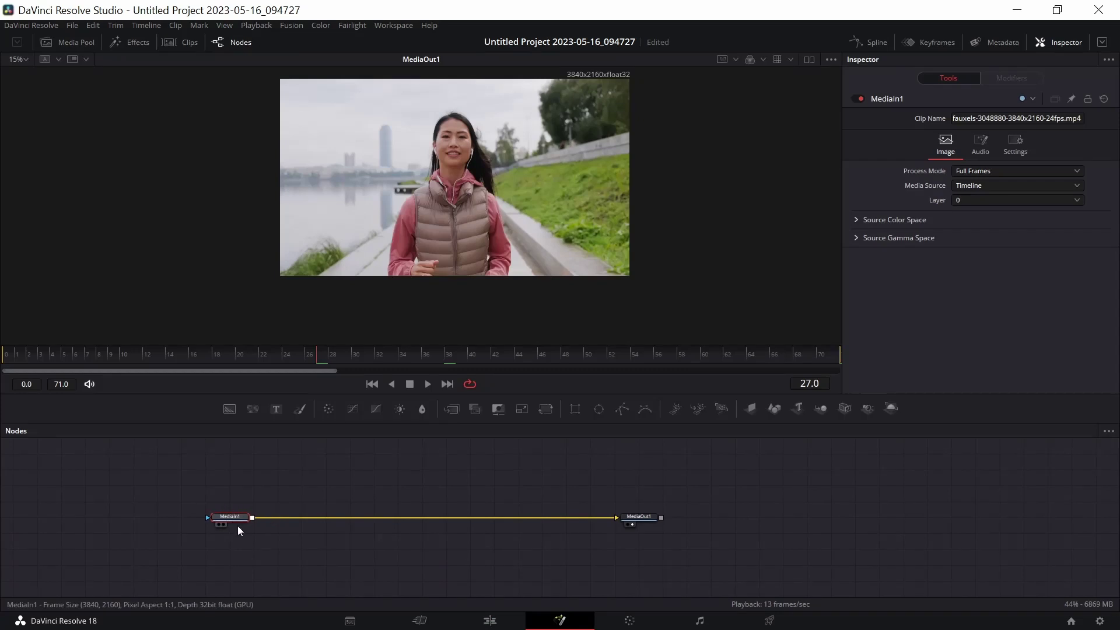
mouse_move(237, 527)
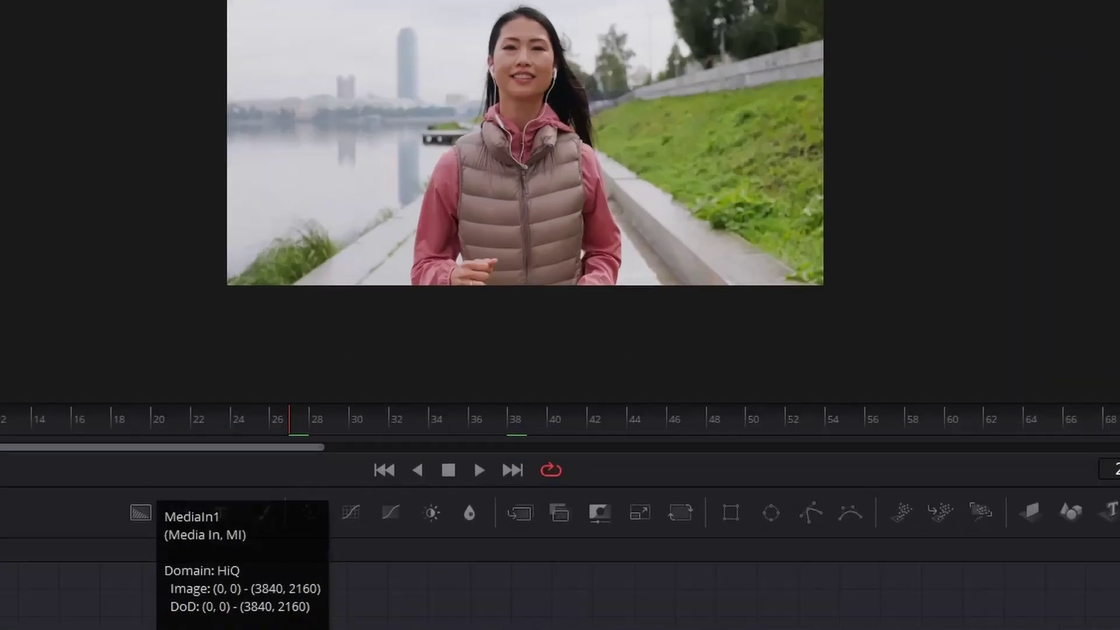
key("shift+space")
type("Tracker")
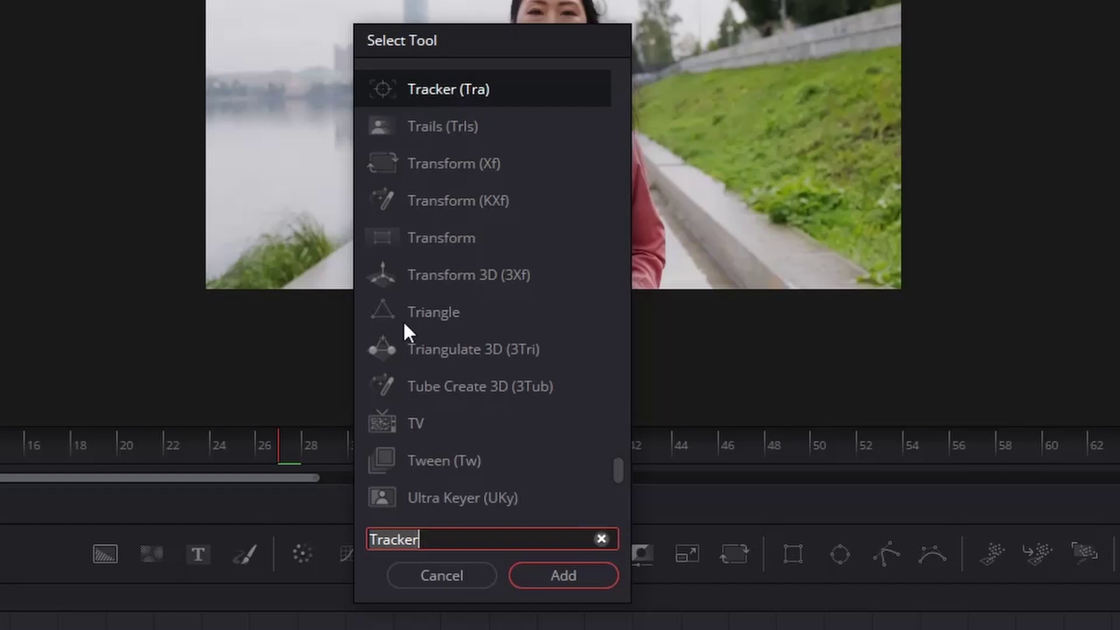
type("TR")
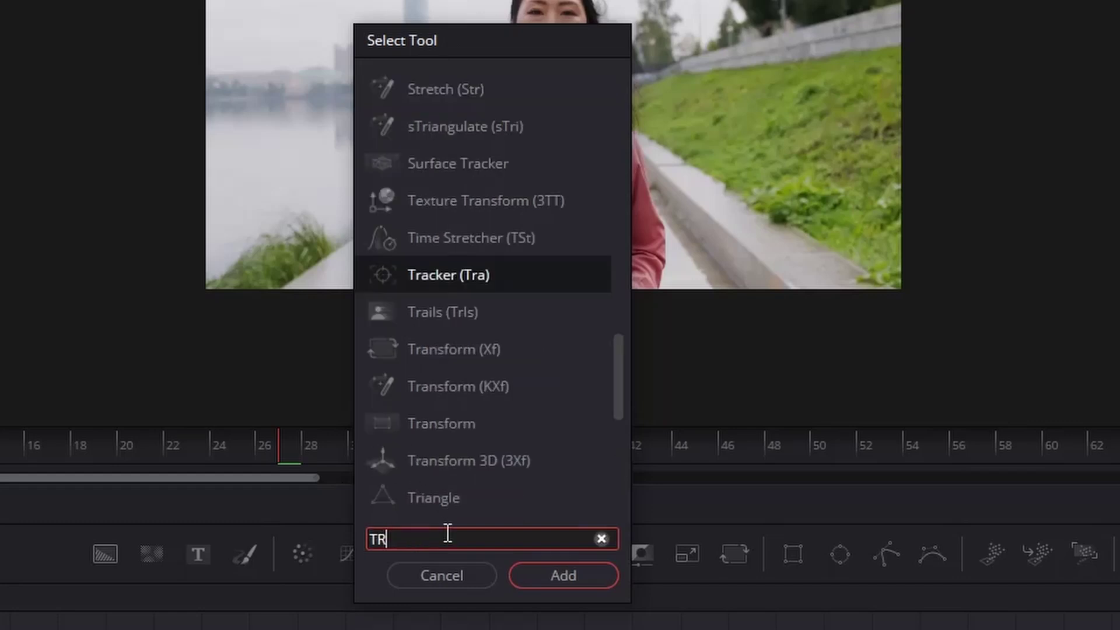
type("ACKER")
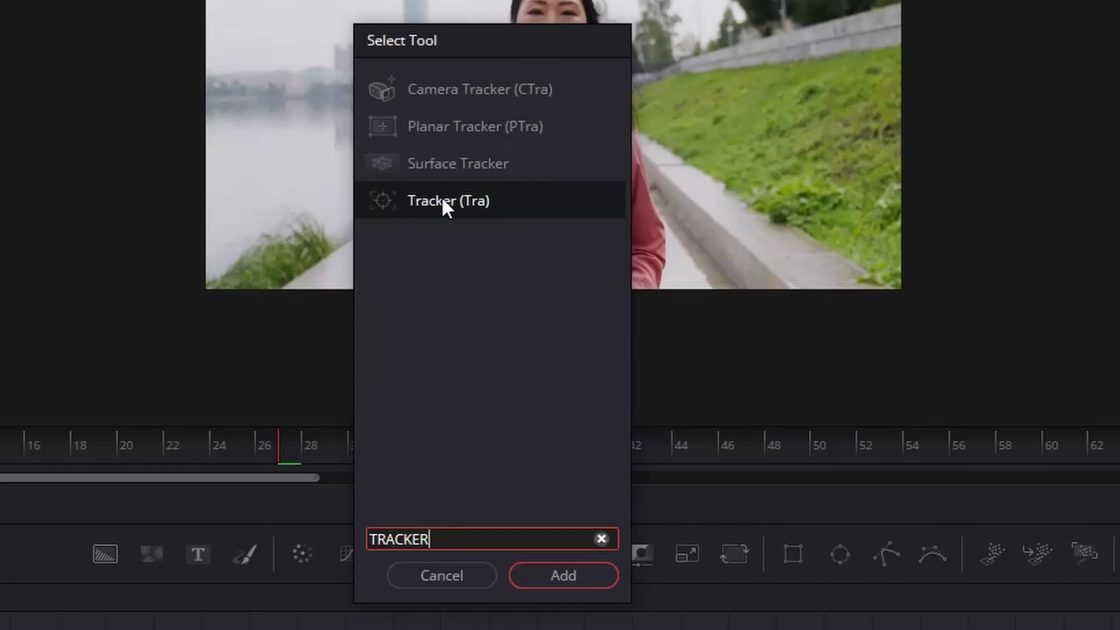
key("ctrl+z")
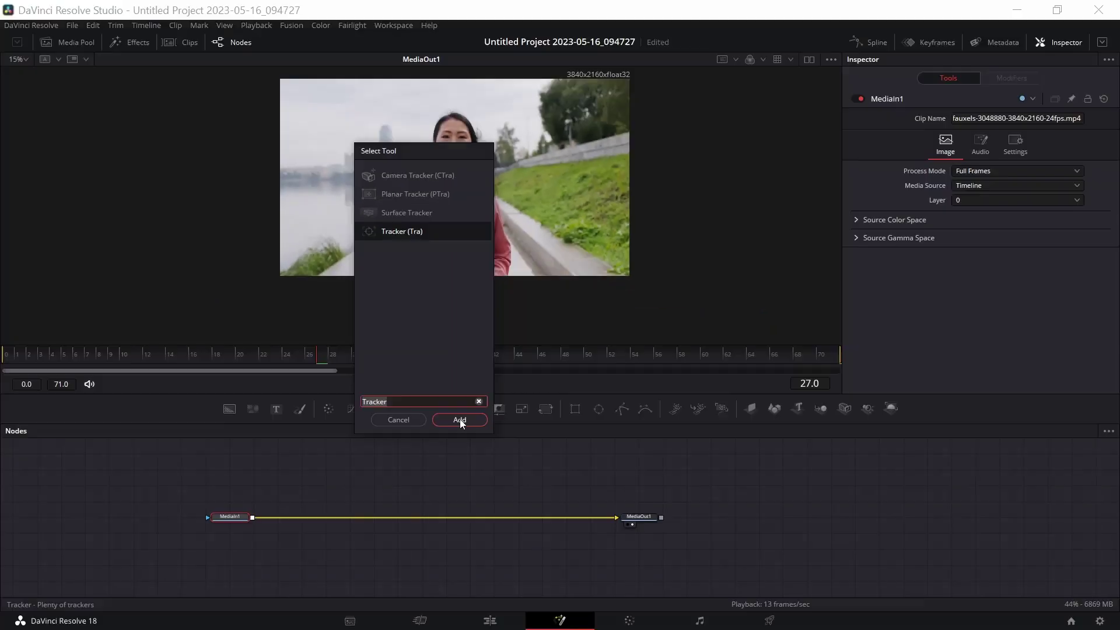
left_click(563, 574)
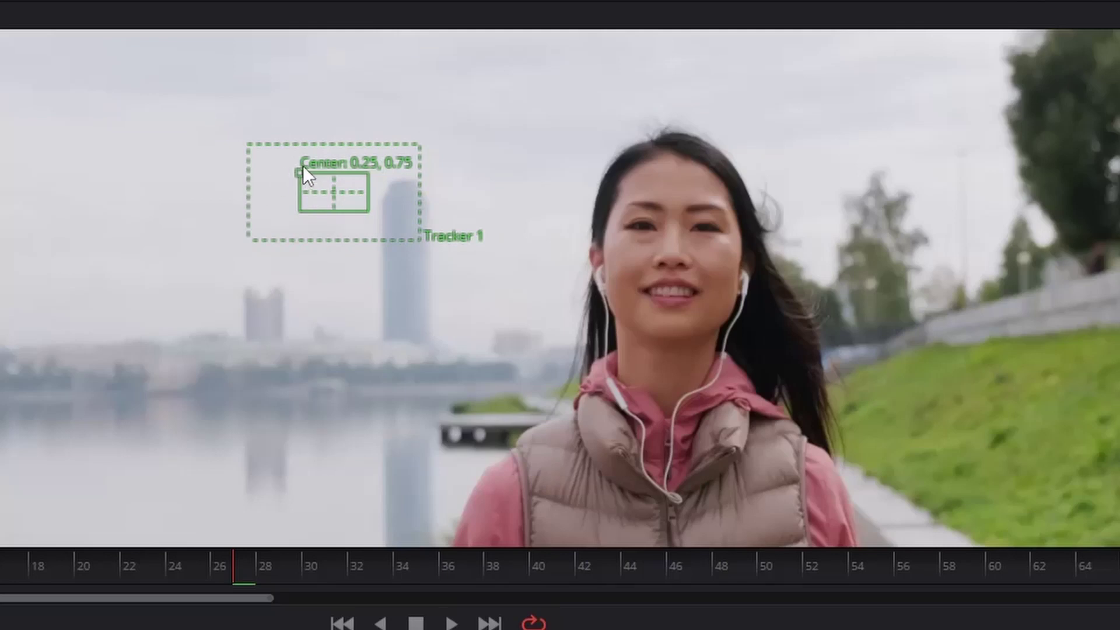
- Put the Tracker 1 pattern on her nose, shrink the search box, and realign it at frame 0
mouse_move(299, 177)
left_mouse_down()
mouse_move(534, 286)
mouse_move(640, 263)
left_mouse_up()
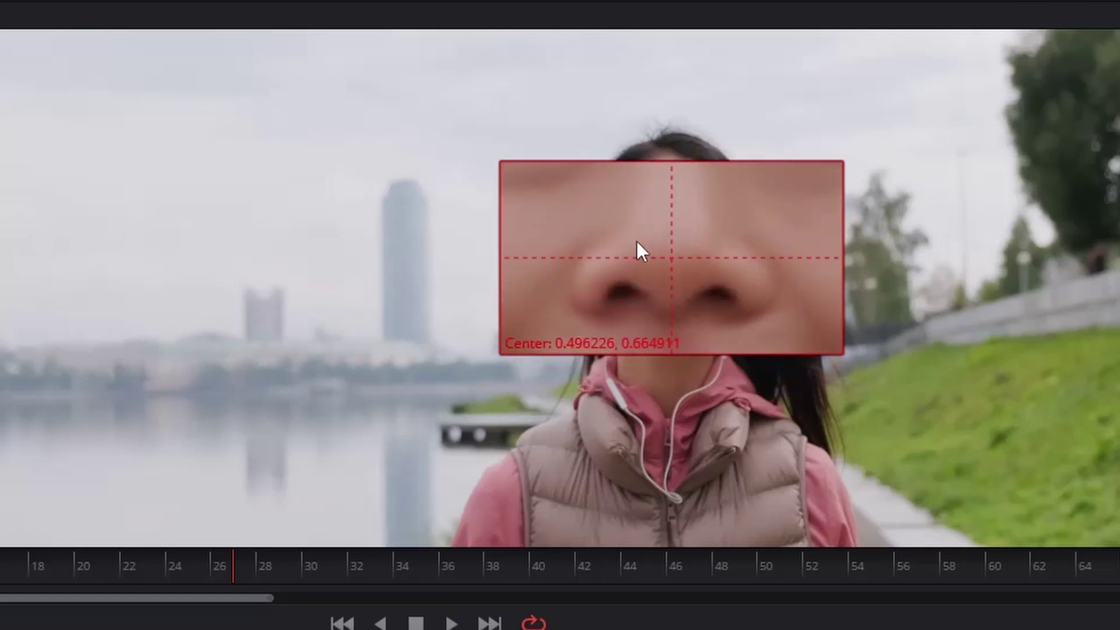
left_click_drag(639, 263, 636, 241)
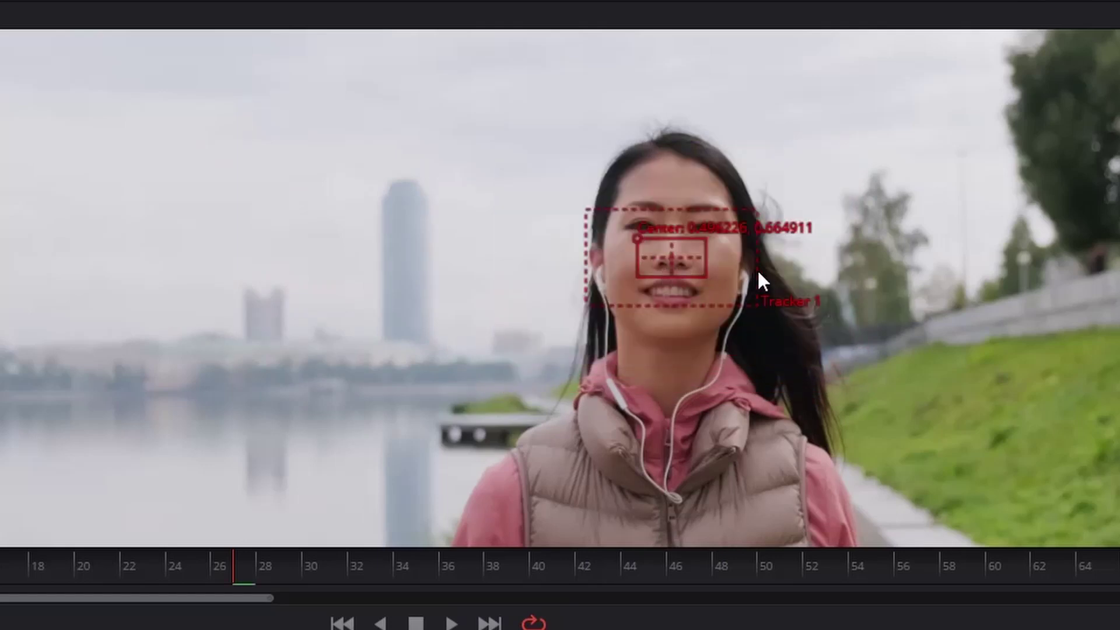
left_click_drag(757, 268, 730, 271)
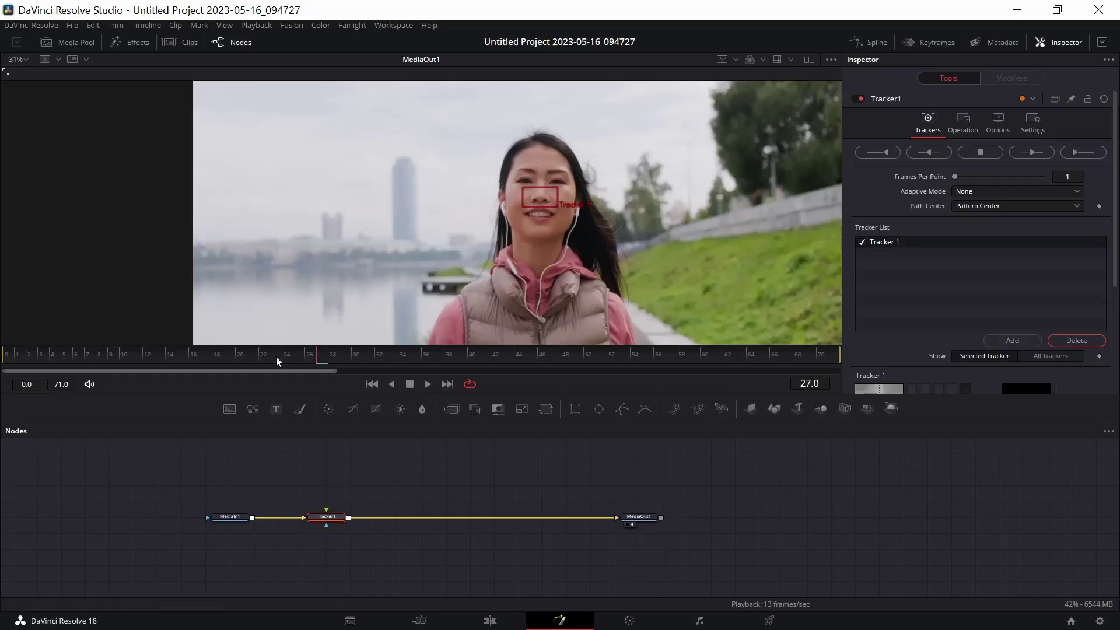
left_click_drag(315, 355, 16, 369)
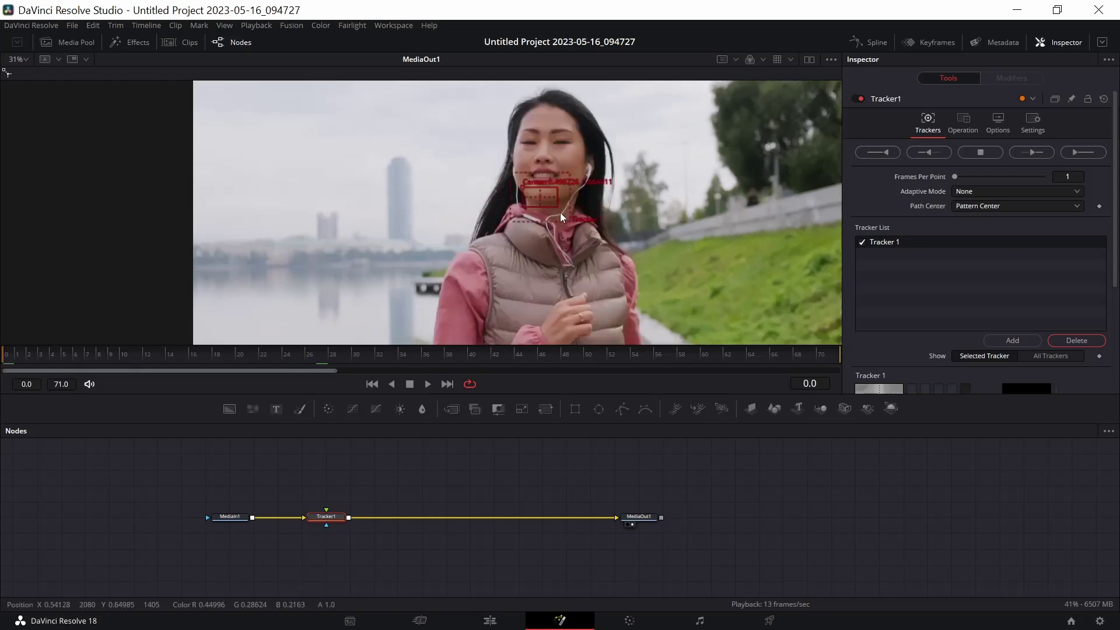
left_click_drag(522, 191, 524, 150)
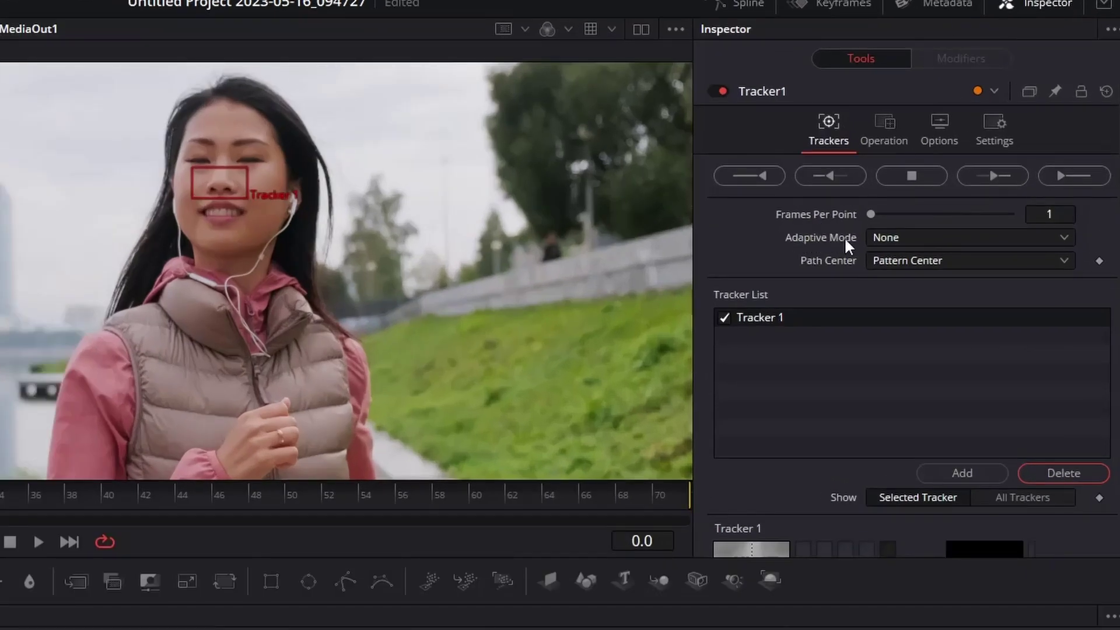
- Use Best match adaptive mode, track forward across all 72 frames, and replay the result
left_click(943, 235)
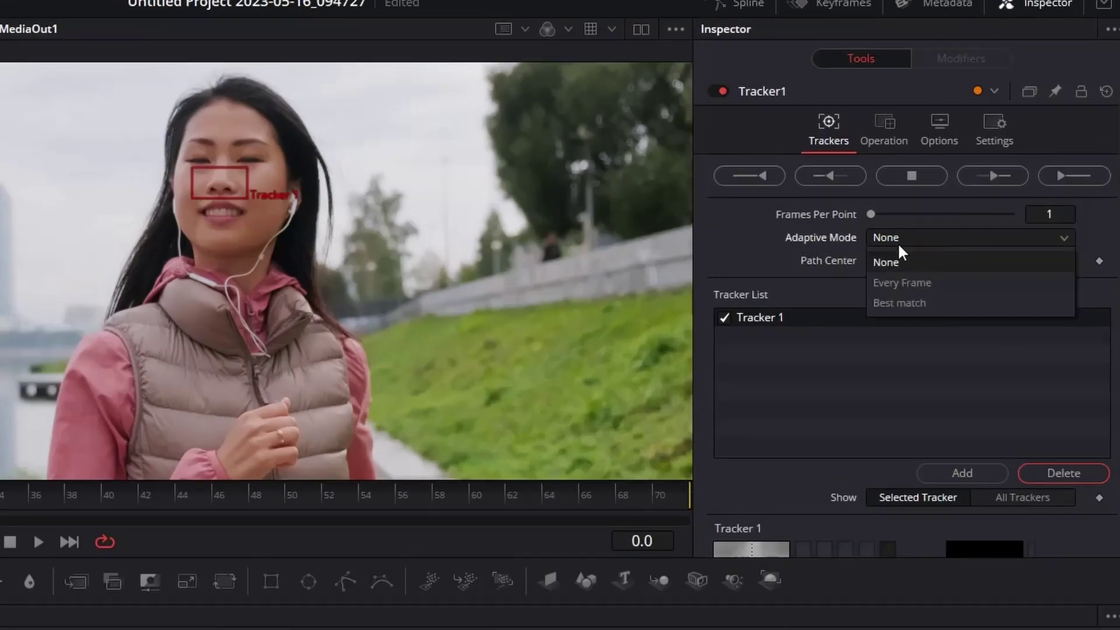
left_click(910, 304)
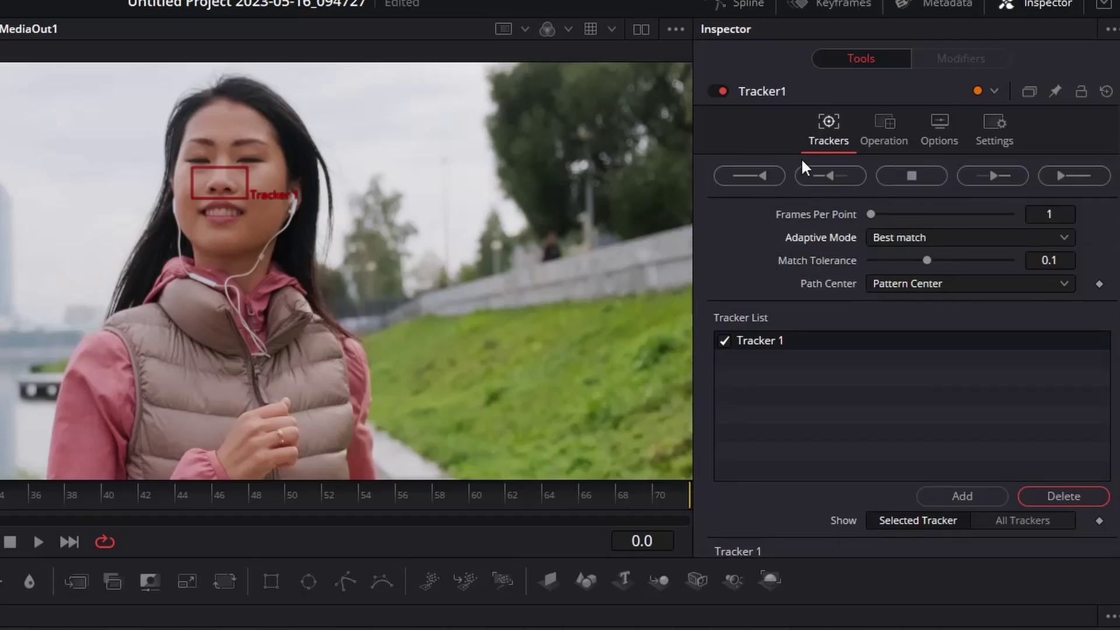
left_click(1063, 175)
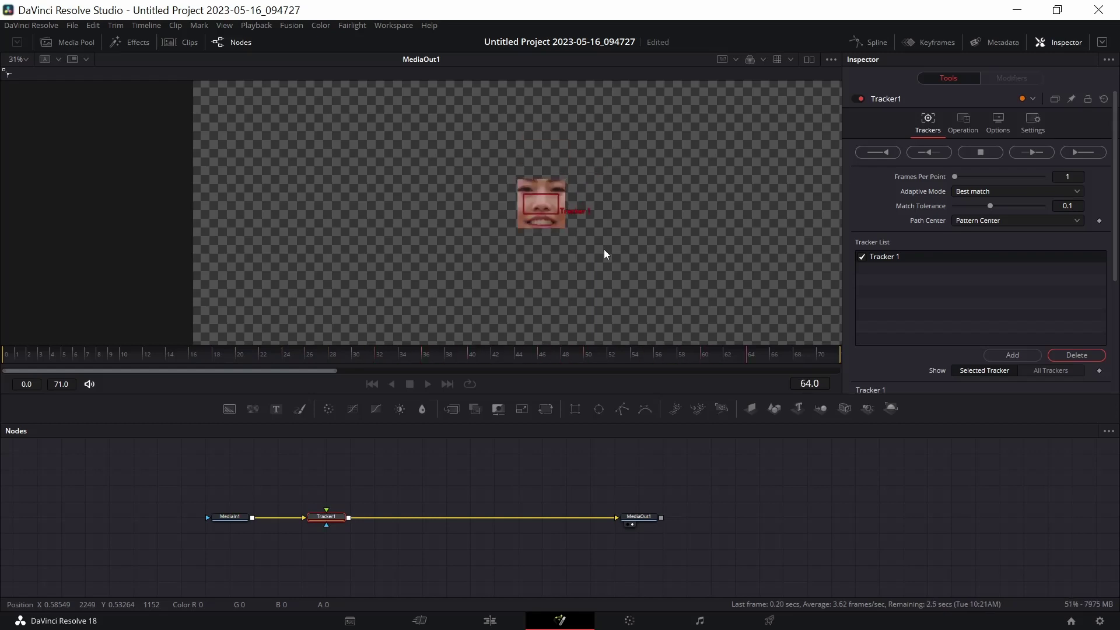
left_click(668, 345)
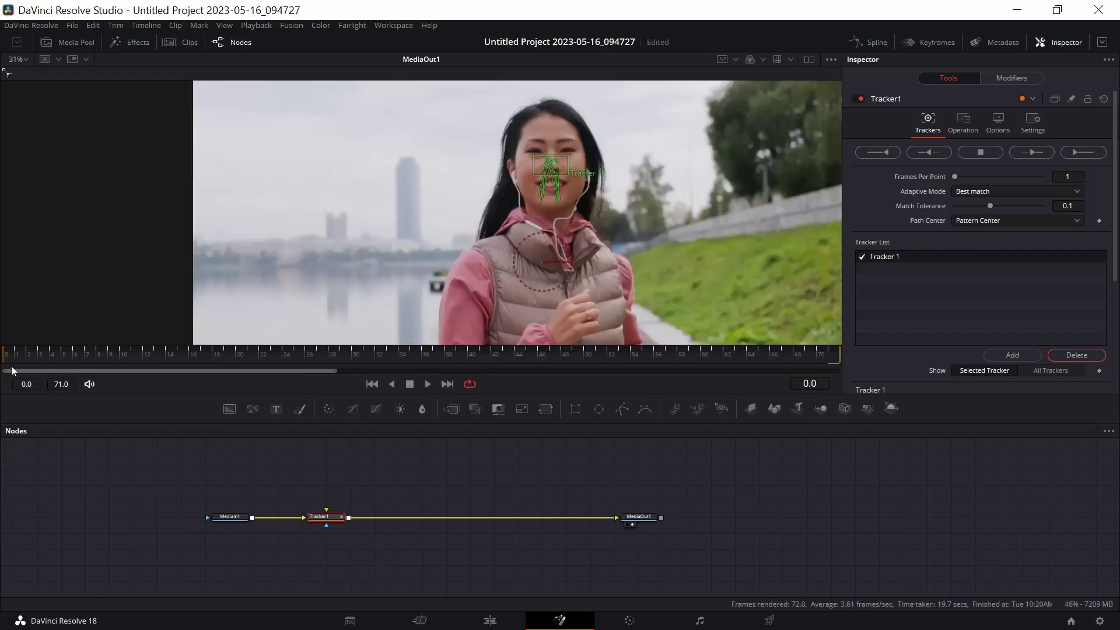
key("space")
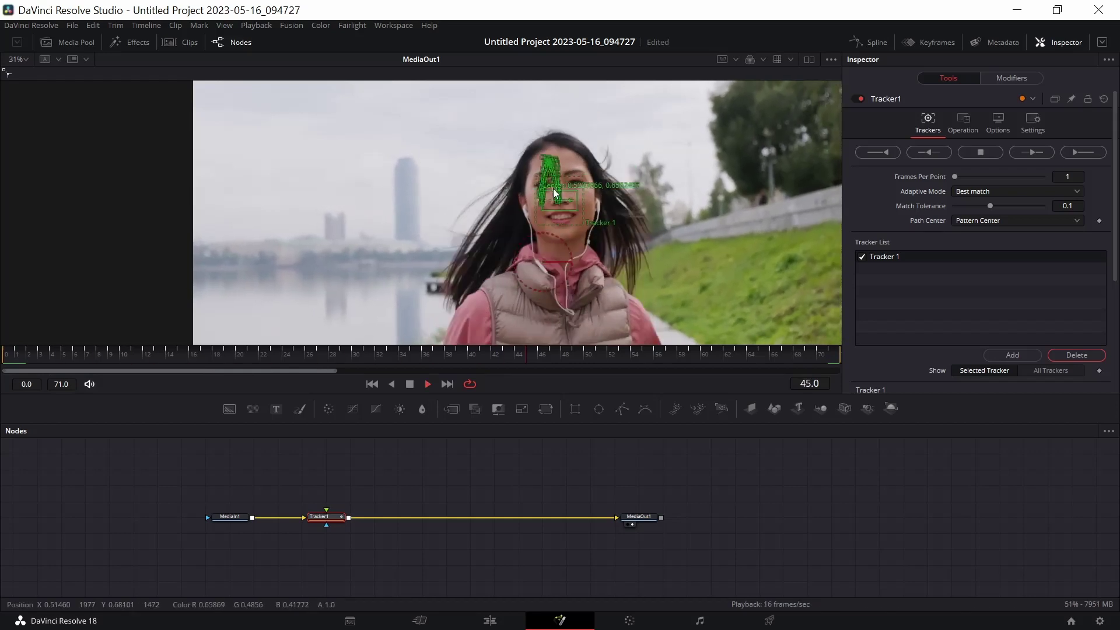
key("space")
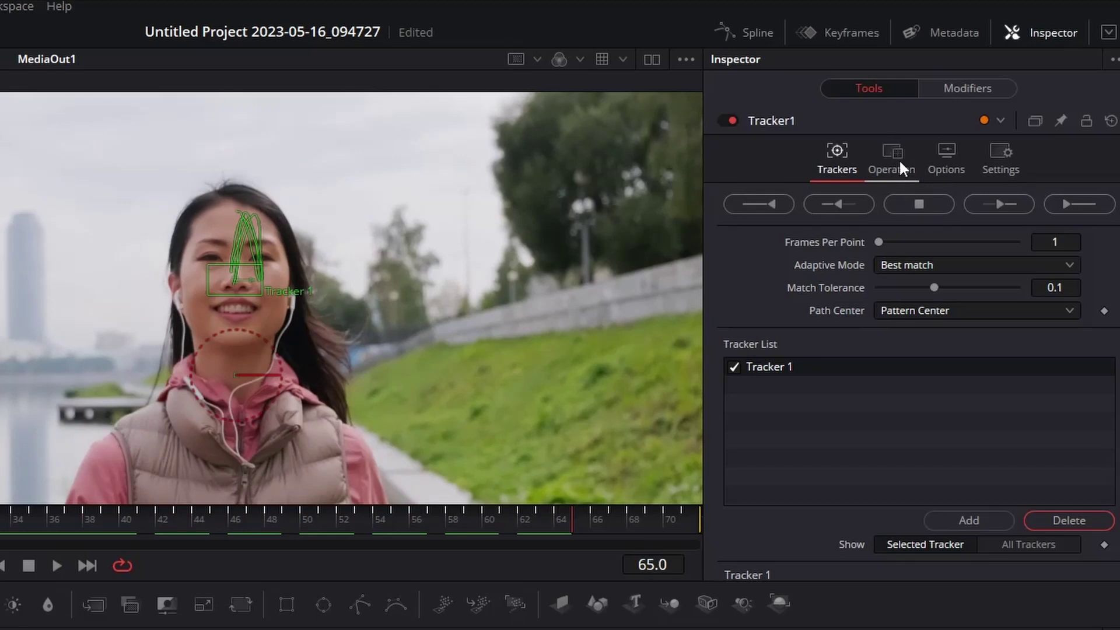
- Set Tracker1's Operation to Match Move with Merge BG only, then check frame 27
left_click(899, 159)
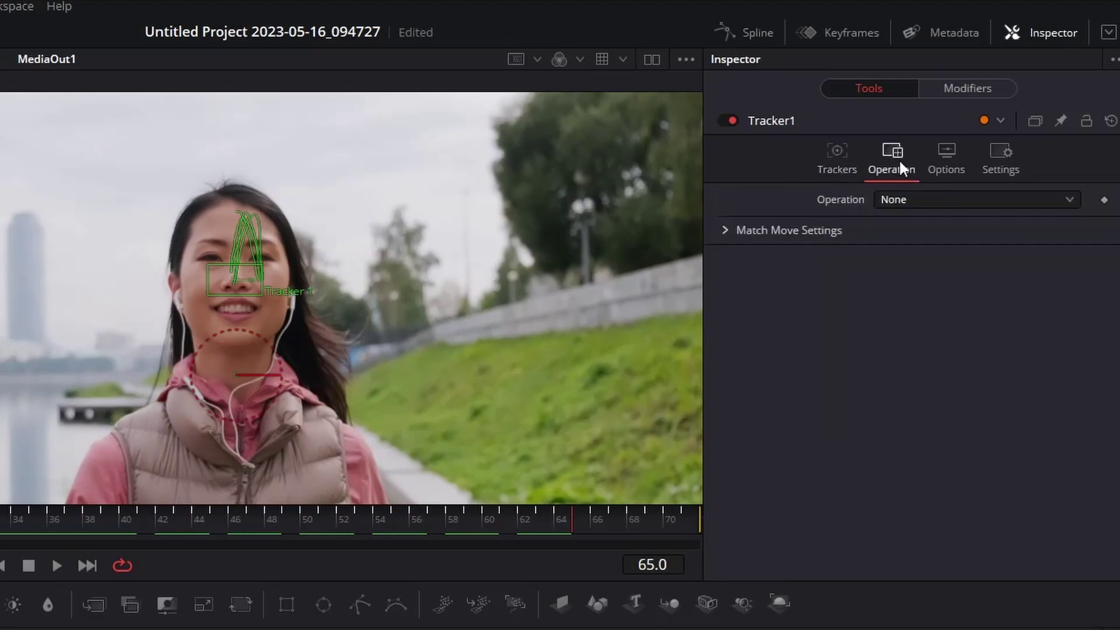
left_click(900, 202)
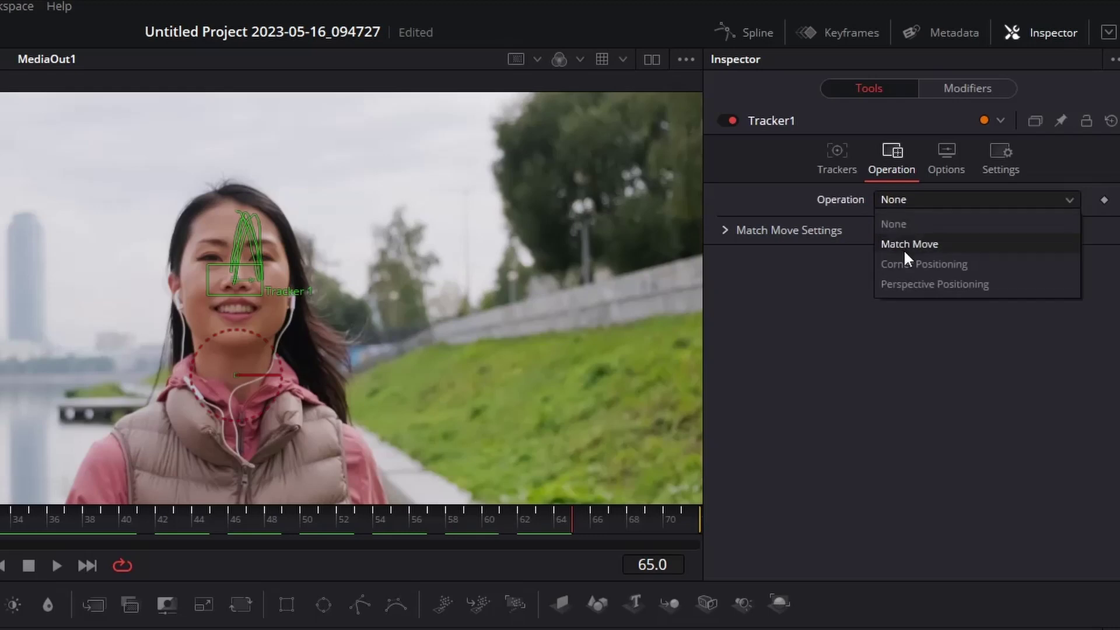
left_click(927, 247)
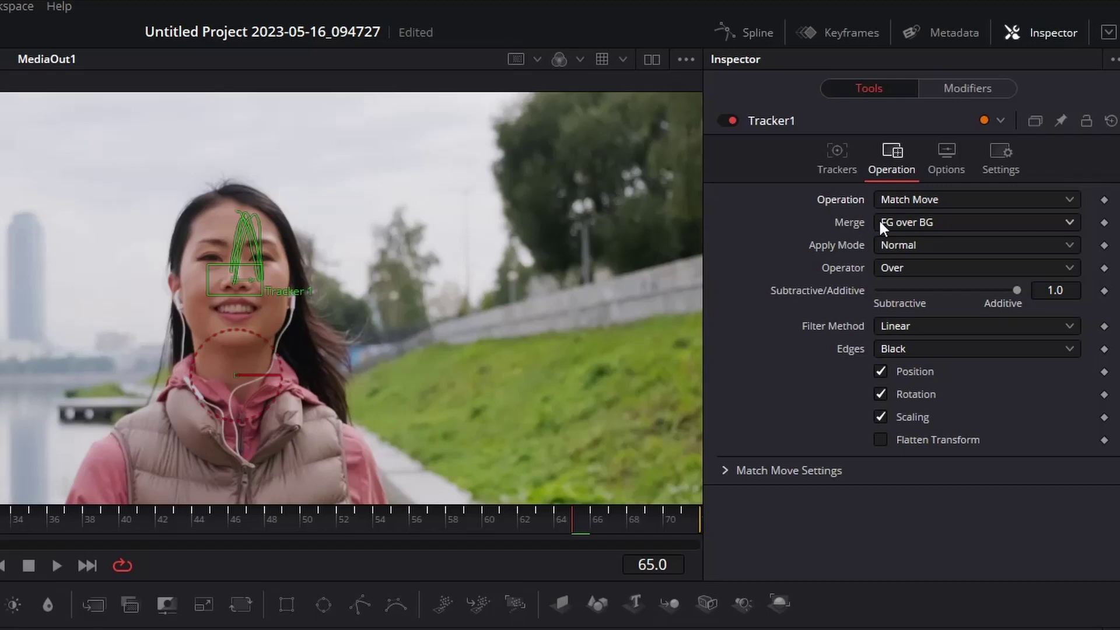
left_click(898, 221)
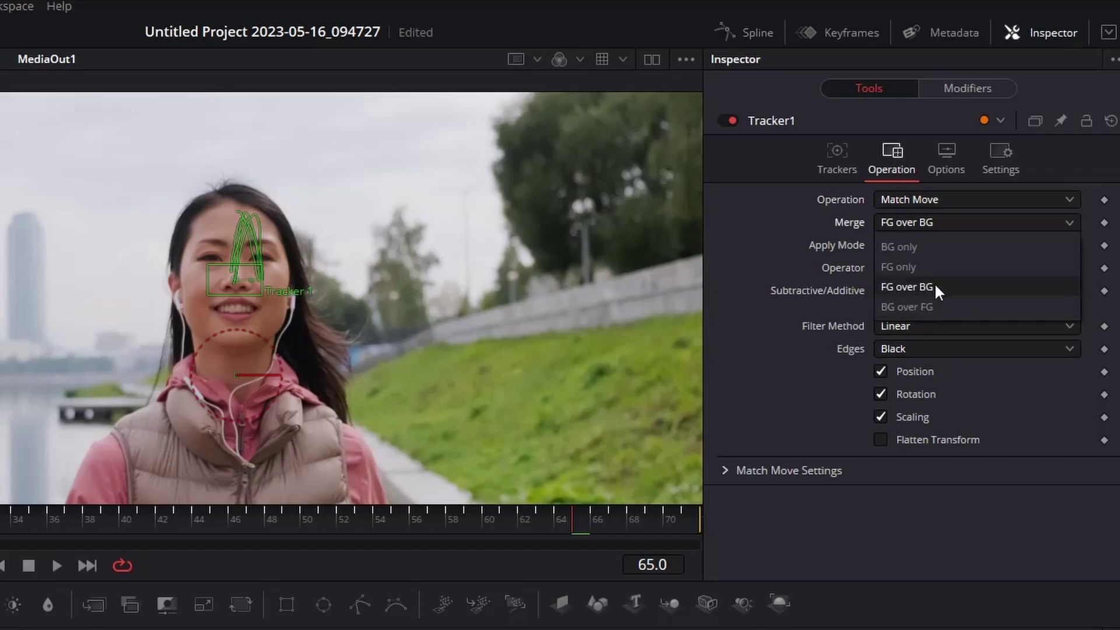
left_click(901, 246)
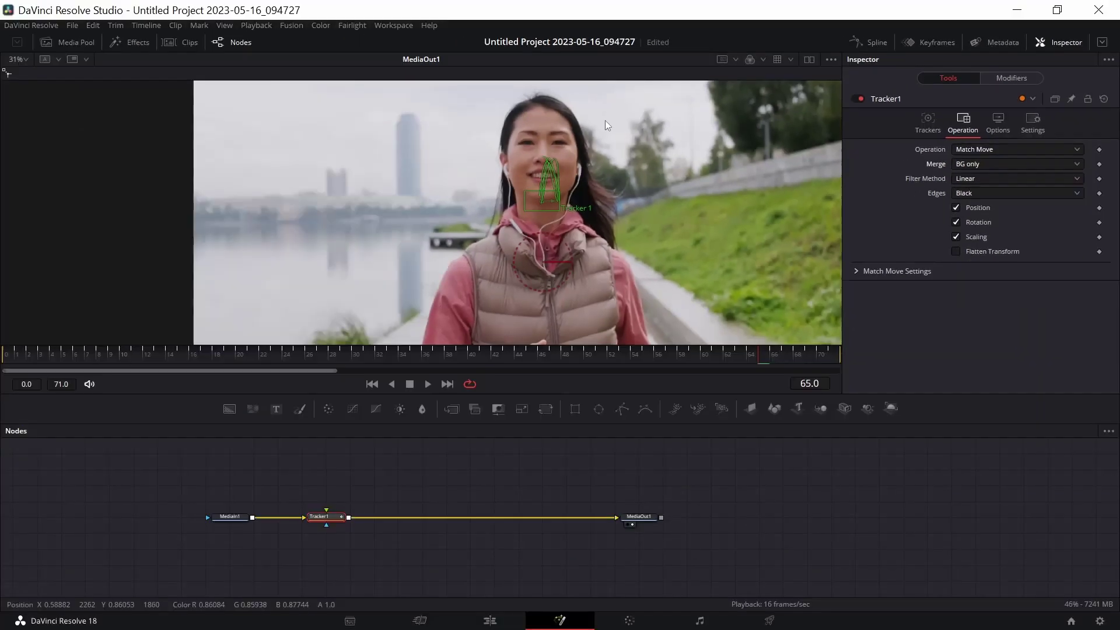
scroll(622, 166, "down", 3)
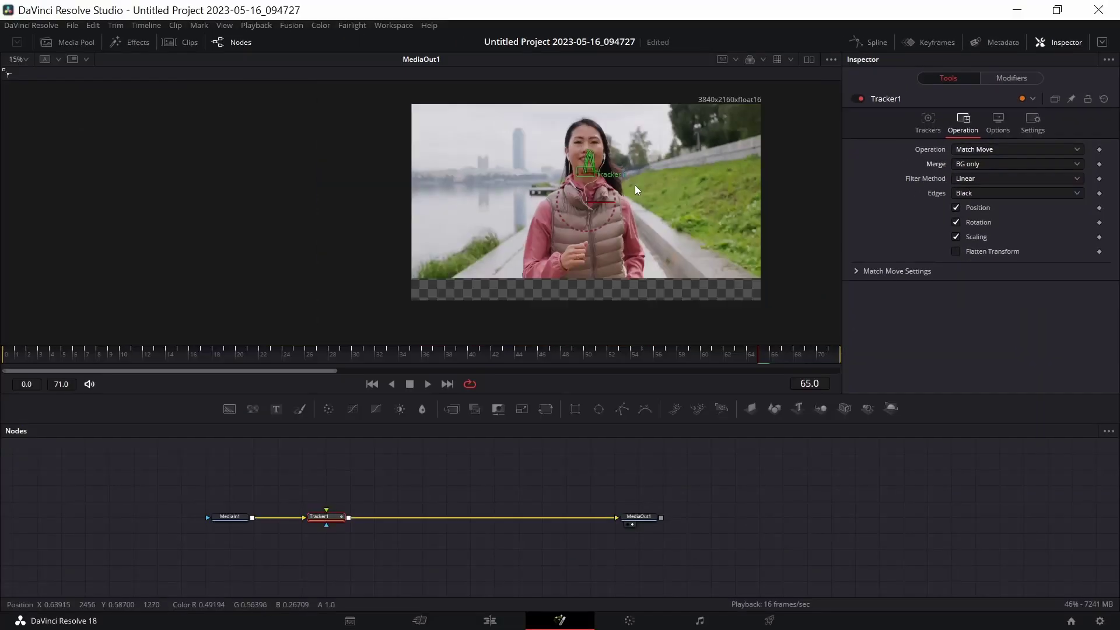
left_click_drag(621, 193, 448, 198)
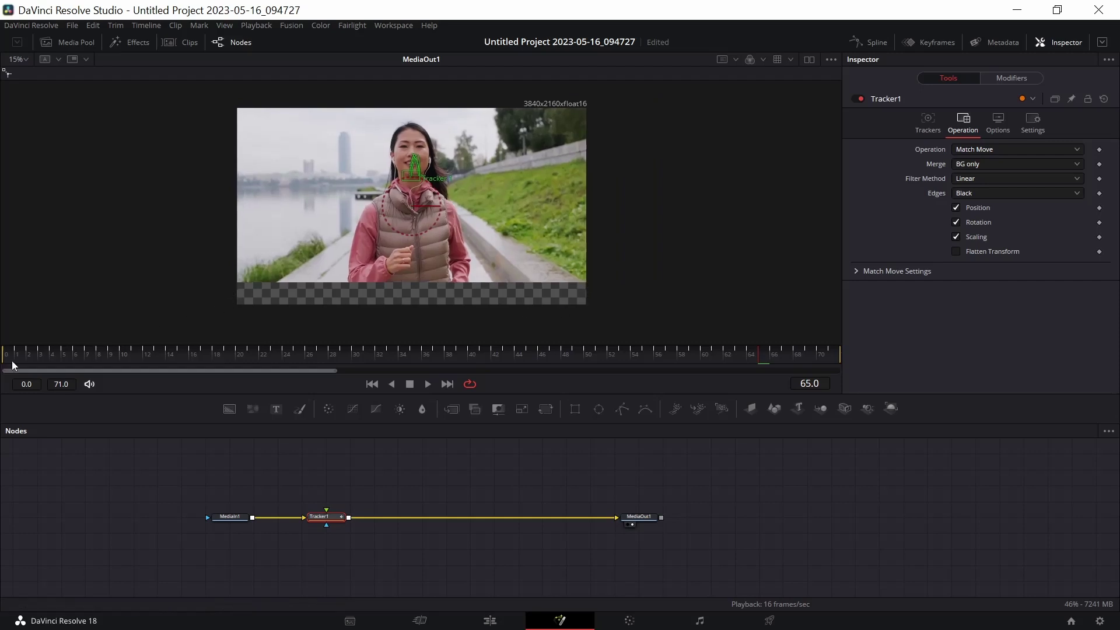
left_click_drag(11, 360, 456, 358)
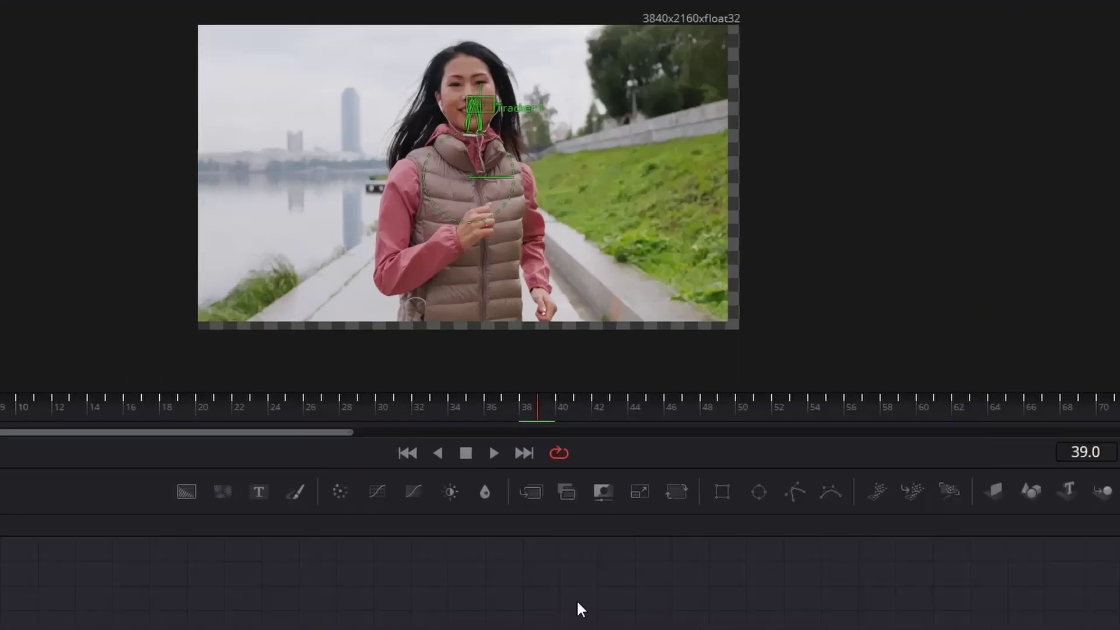
- Add a Transform (Xf) node between Tracker1 and MediaOut1, then scrub through the clip
key("shift+space")
type("TRANS")
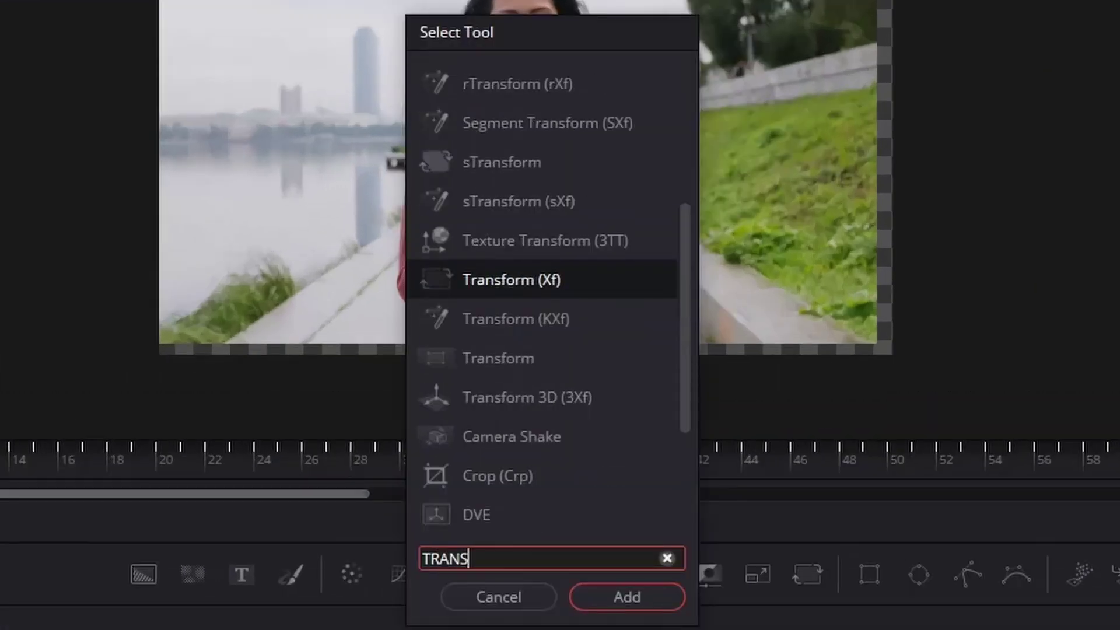
type("F")
left_click(478, 281)
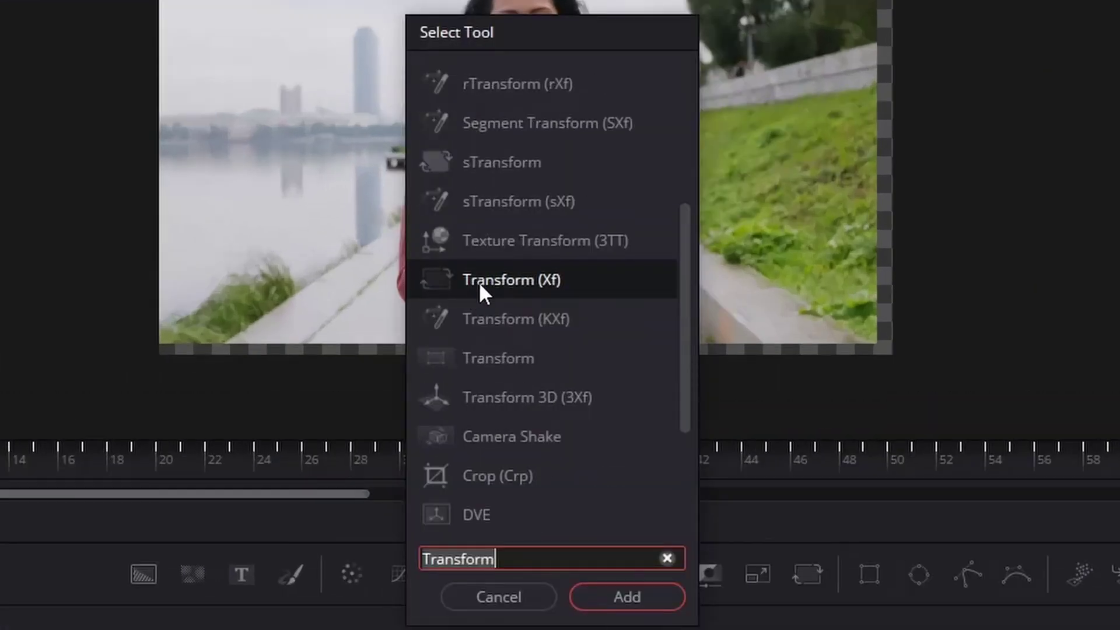
left_click(637, 606)
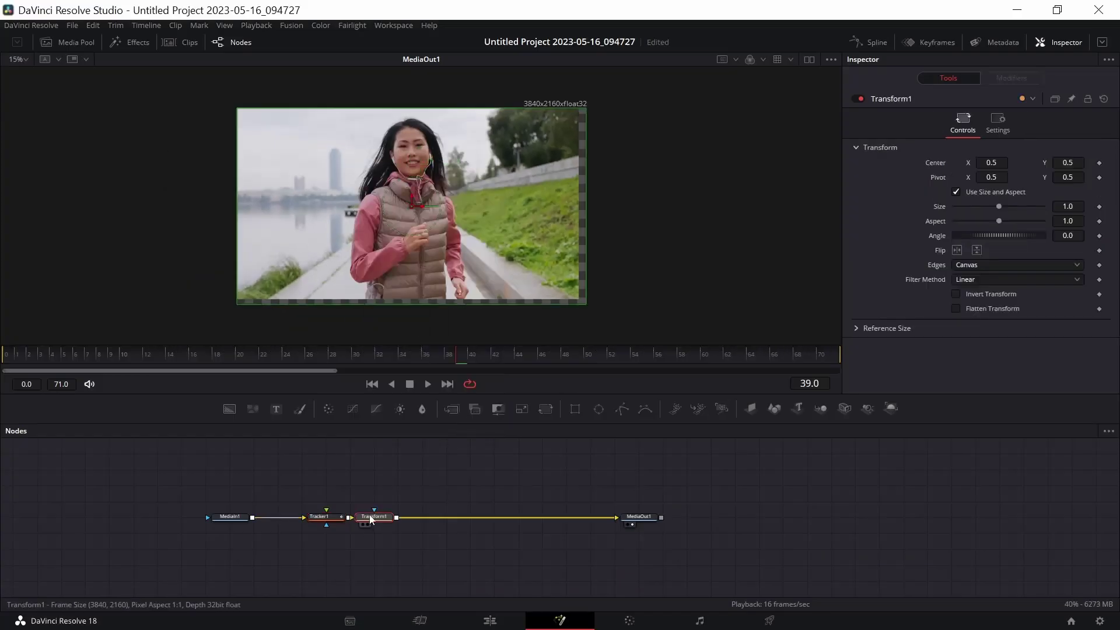
left_click_drag(374, 516, 422, 516)
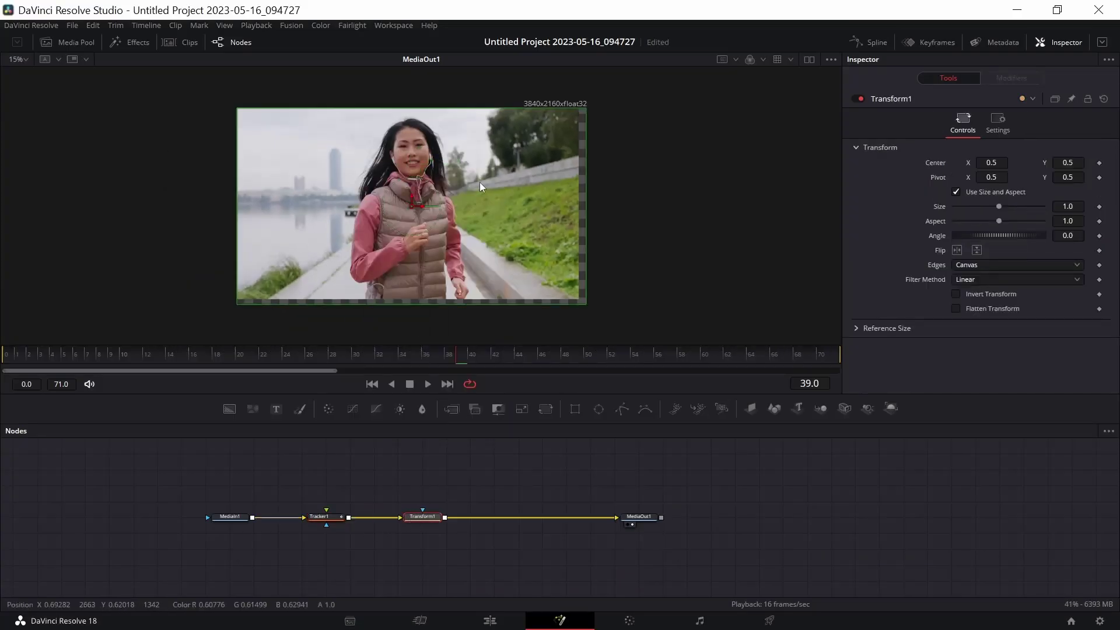
left_click_drag(240, 356, 540, 355)
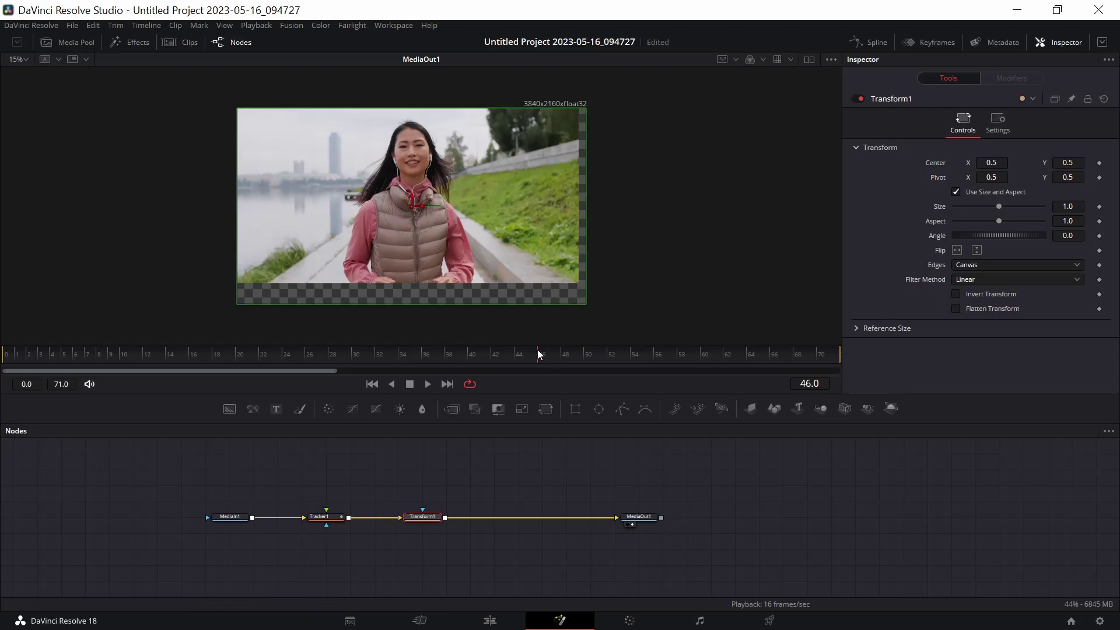
mouse_move(575, 353)
left_mouse_down()
mouse_move(771, 352)
mouse_move(544, 358)
left_mouse_up()
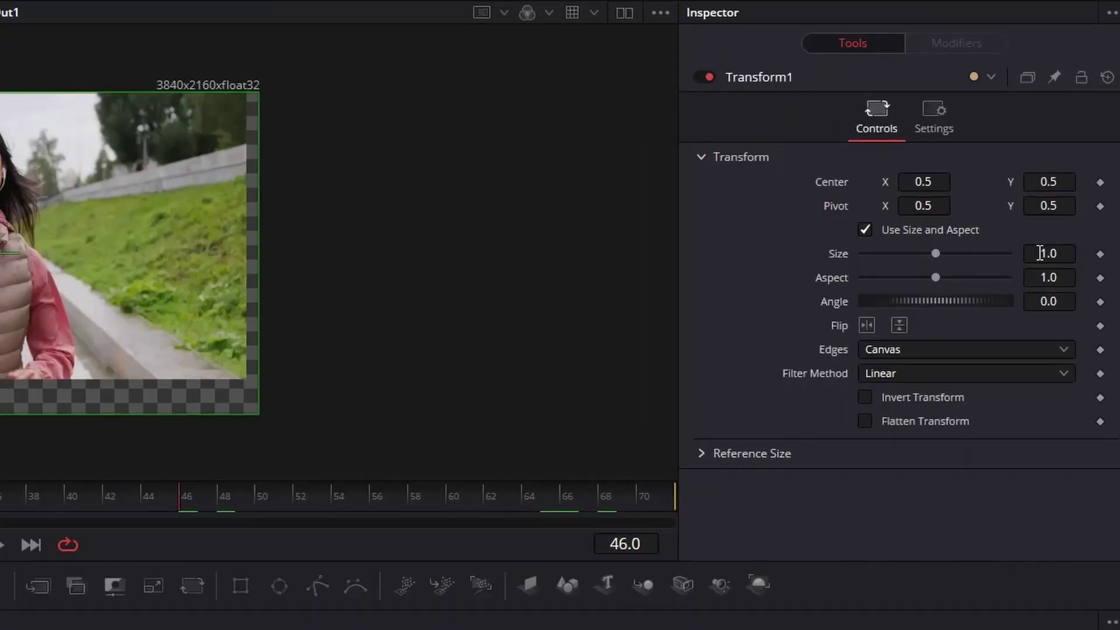
- Scale Transform1 to size 1.298 with Pivot Y 0.771, then return to frame 0
mouse_move(1040, 253)
left_mouse_down()
mouse_move(1074, 253)
mouse_move(759, 168)
left_mouse_up()
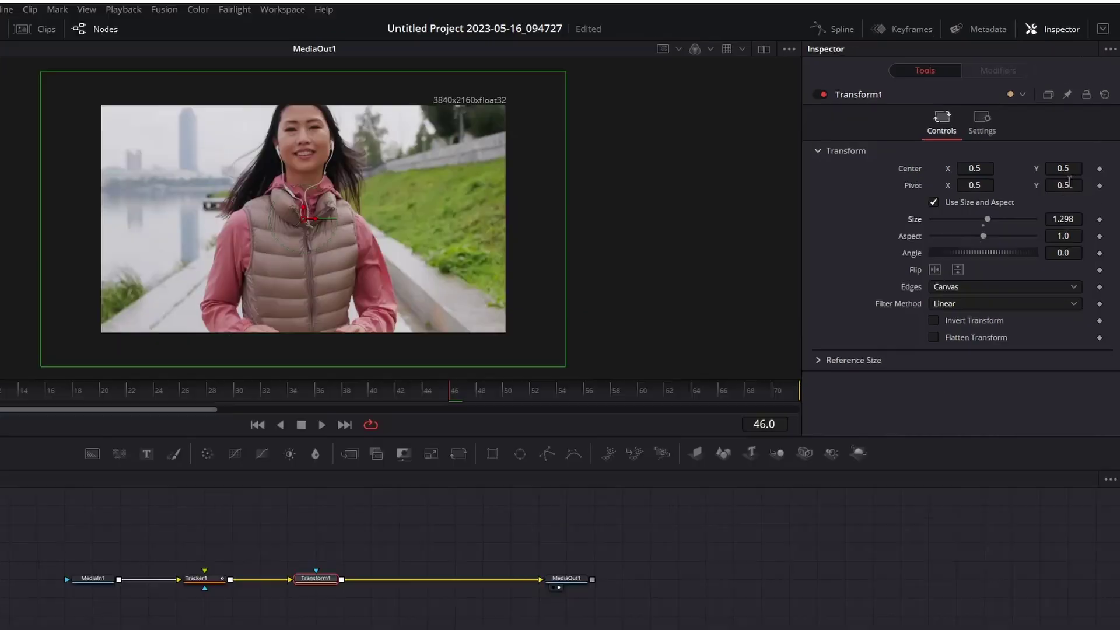
left_click(1065, 177)
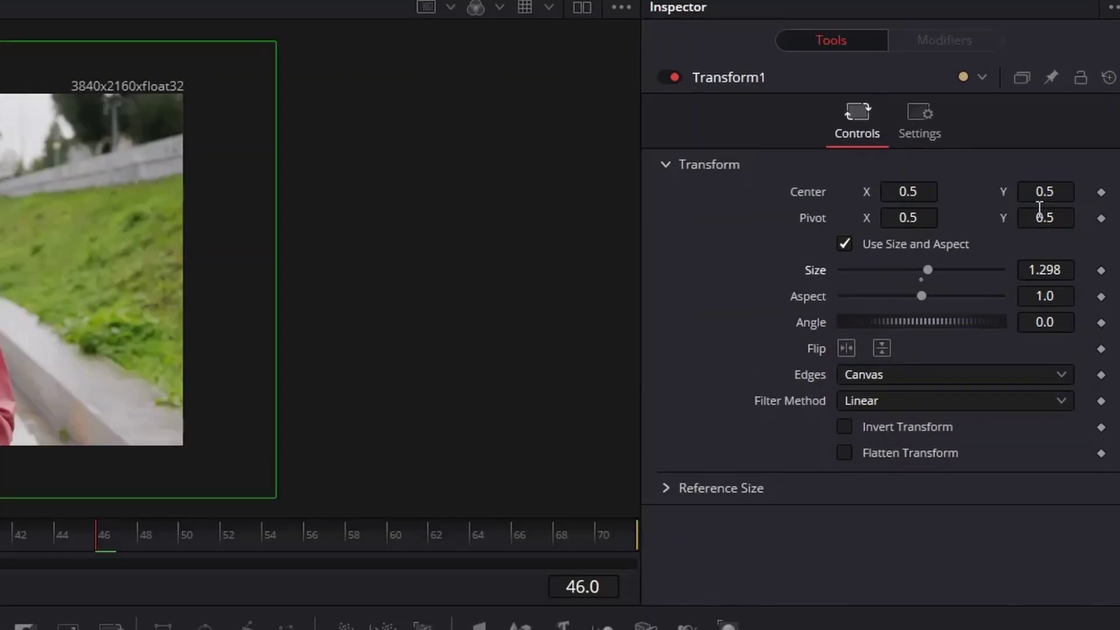
type("0.458")
left_click_drag(1046, 218, 1094, 218)
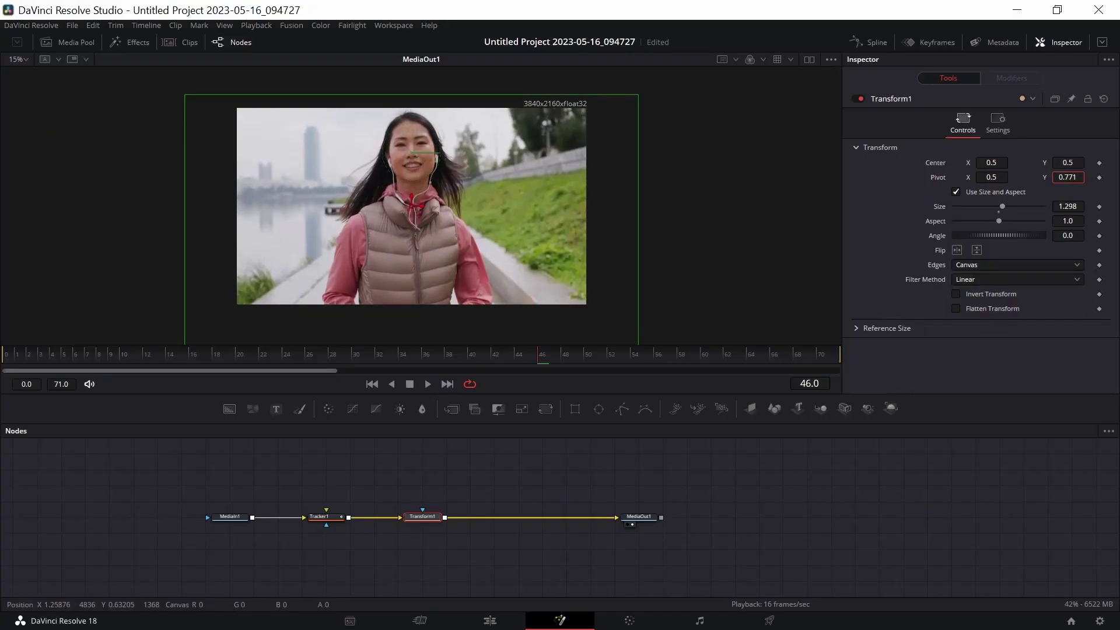
left_click_drag(166, 357, 5, 357)
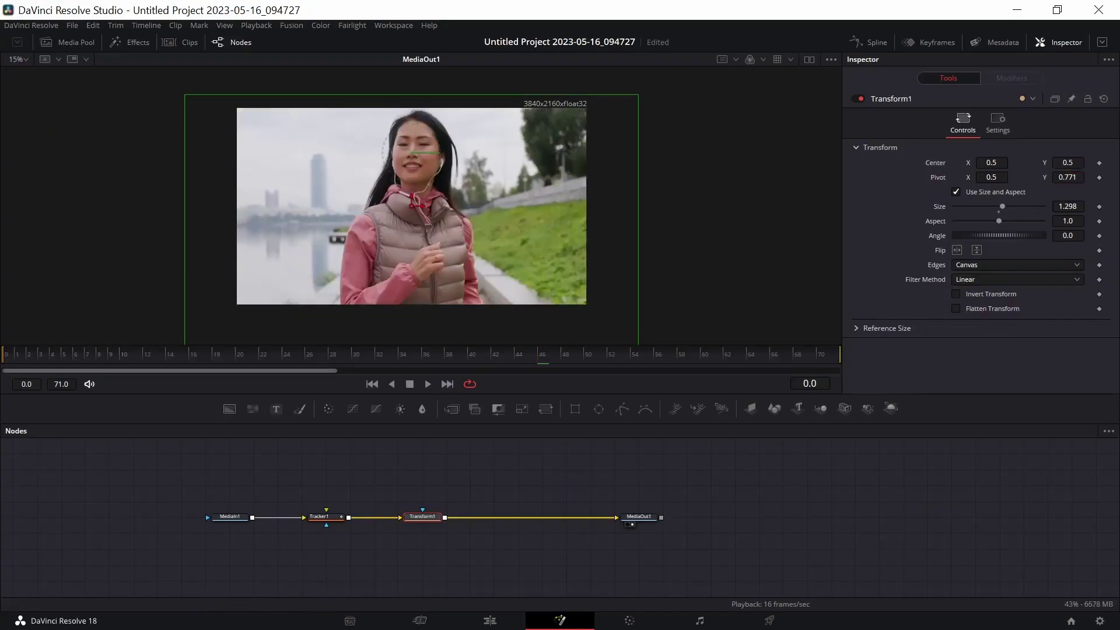
- Play the stabilized, zoomed clip in the Fusion viewer to check for edges
key("space")
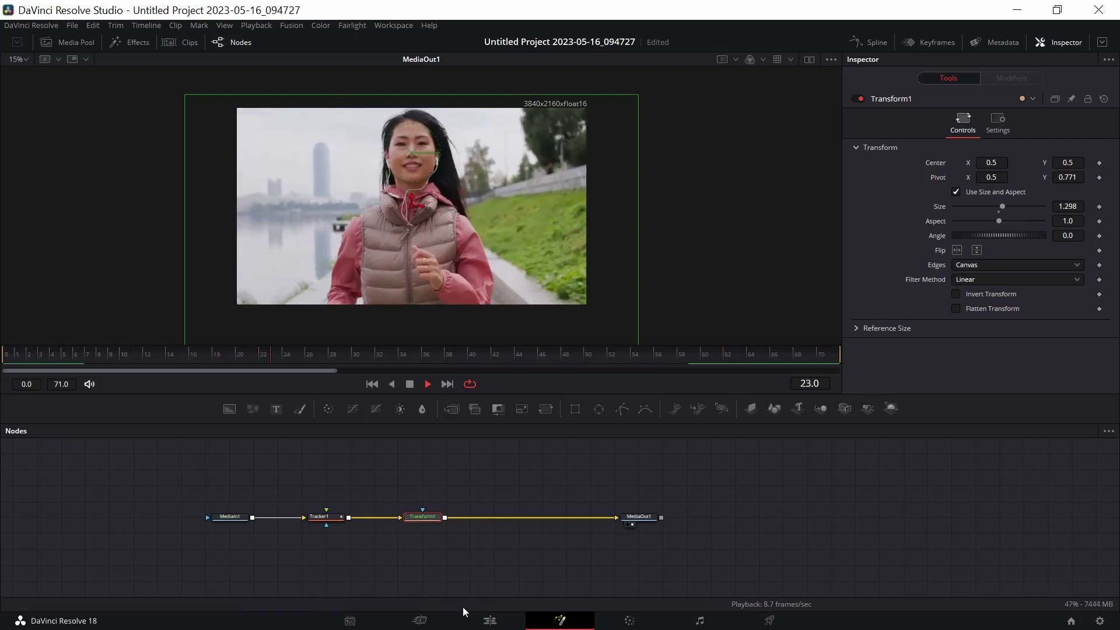
left_click(489, 620)
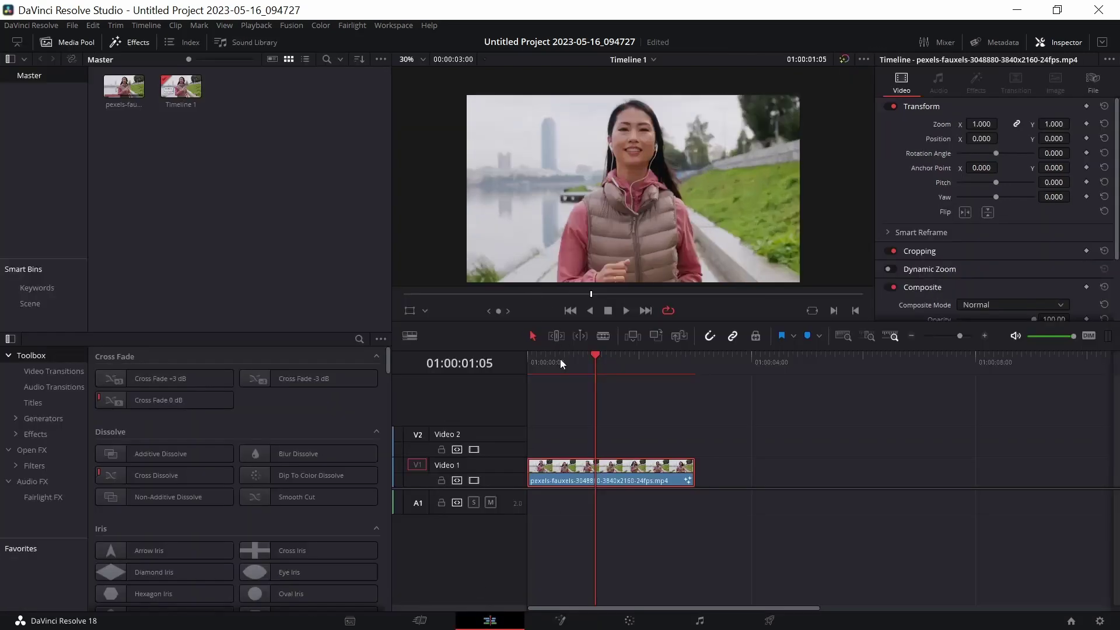
key("Home")
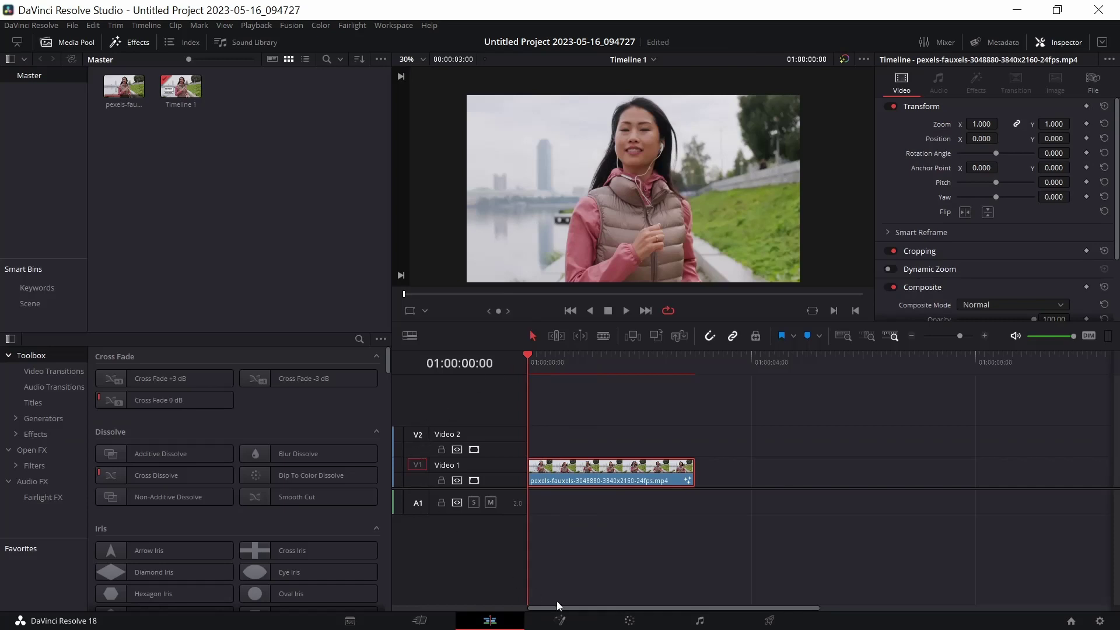
left_click(560, 621)
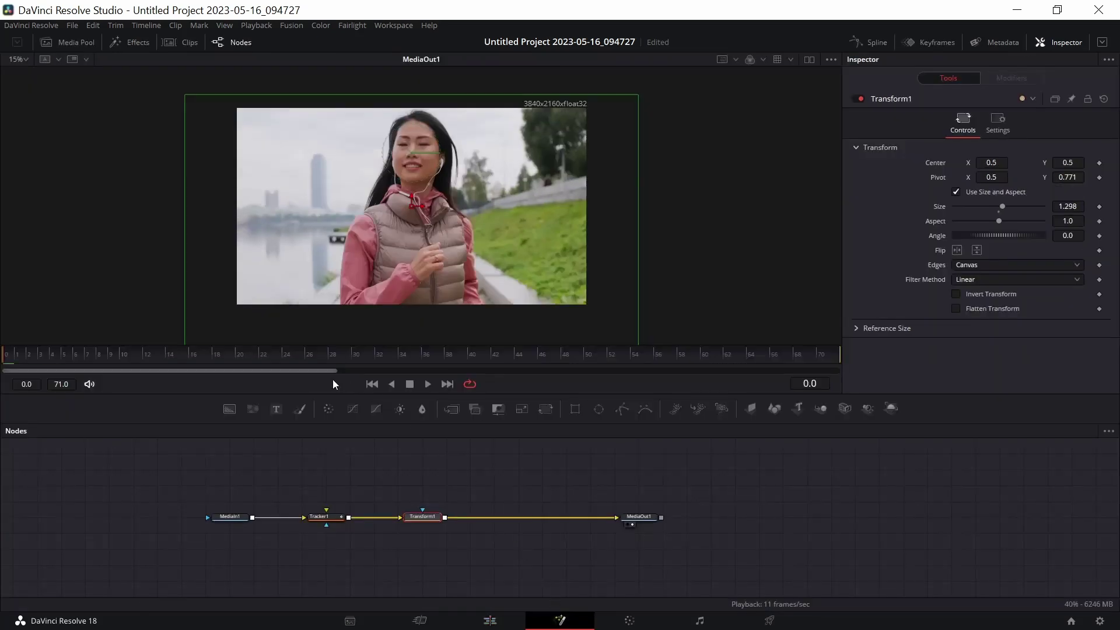